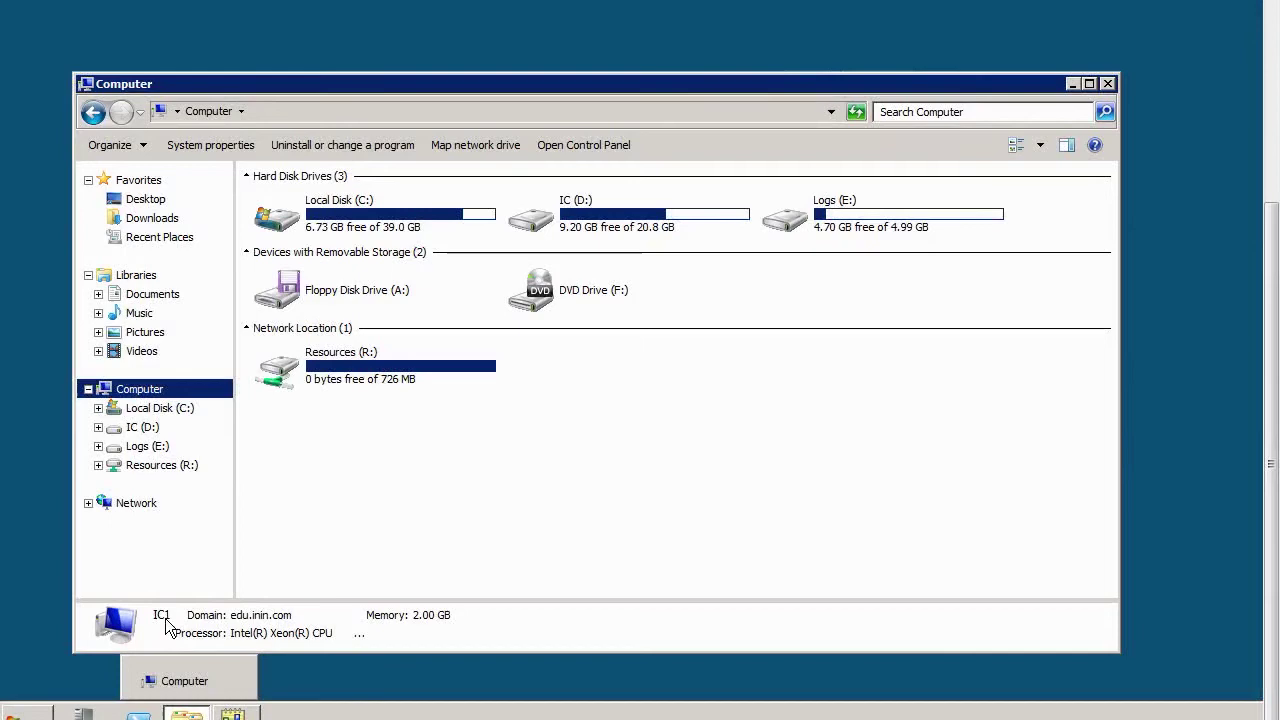
- Switch to IC Business Manager and look at the Agent Details and Agent Graph views
left_click(236, 713)
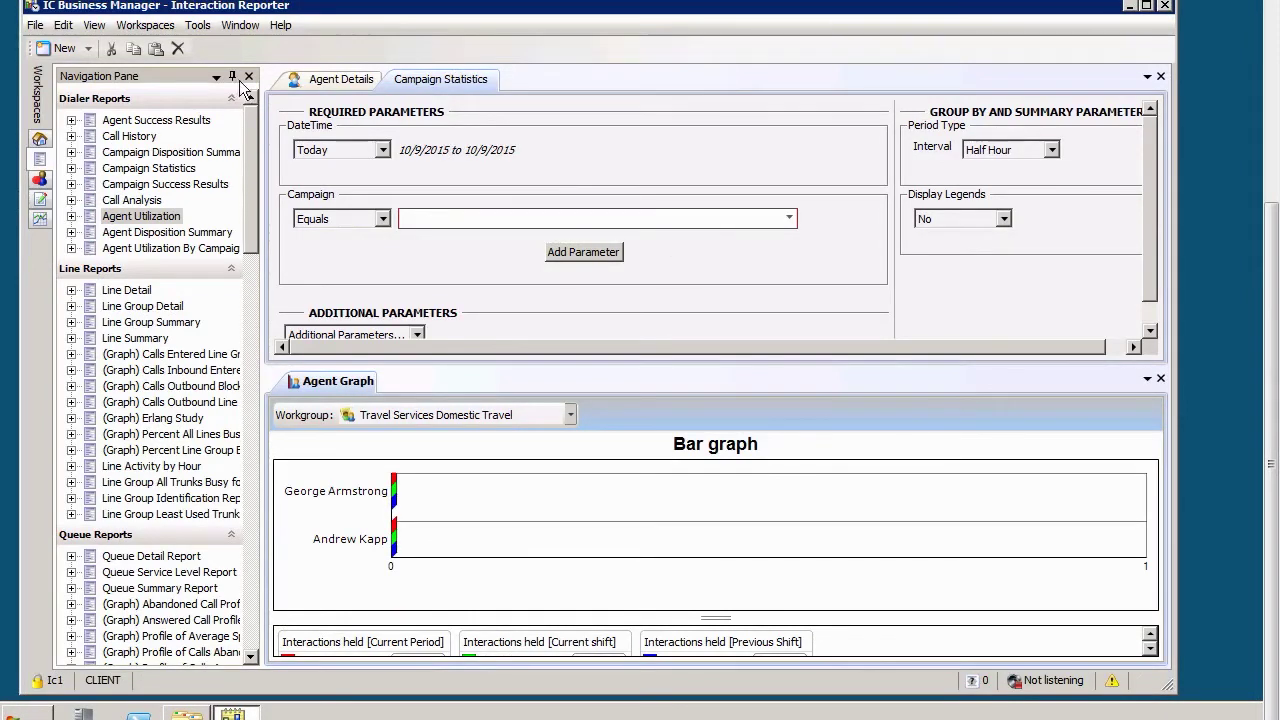
left_click(356, 88)
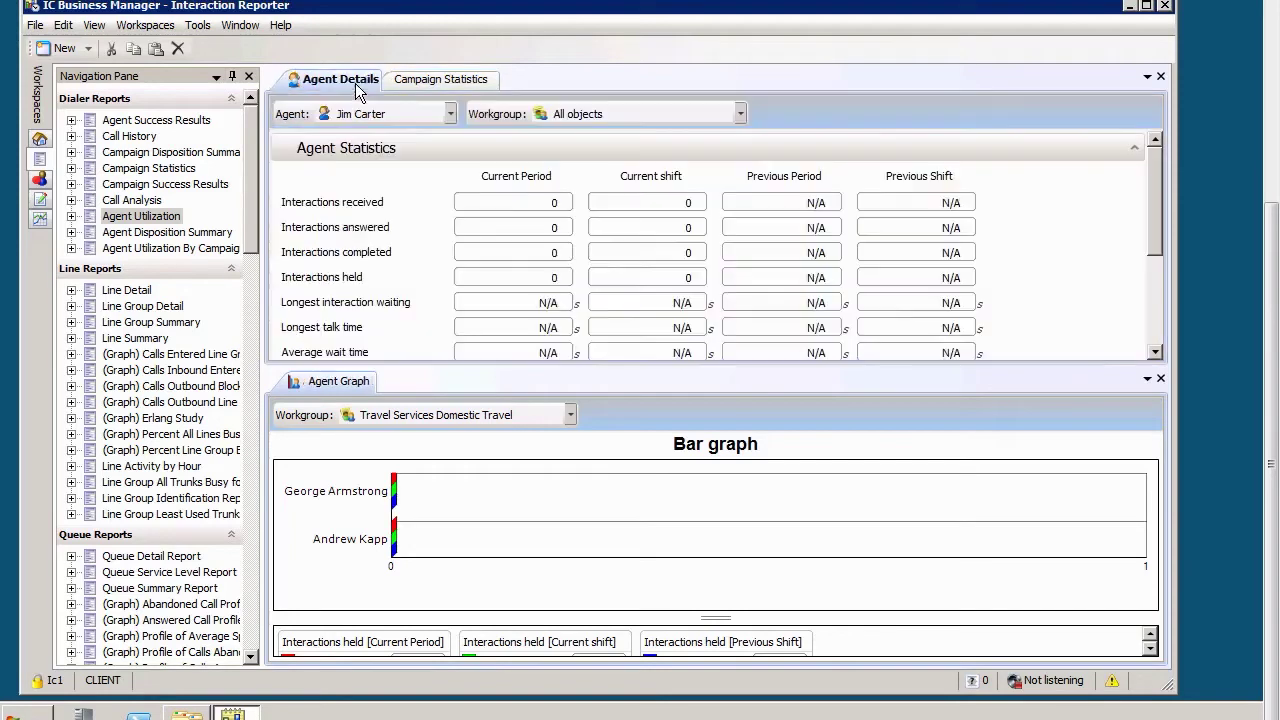
left_click(362, 386)
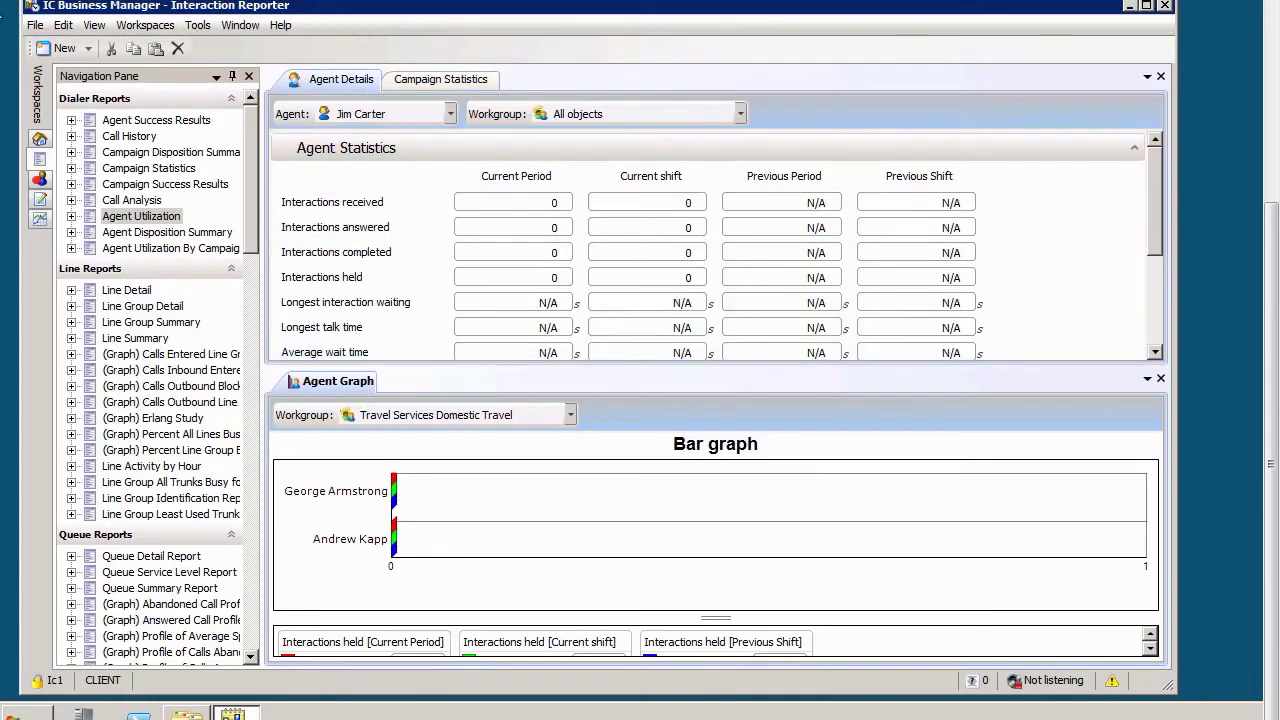
- Exit IC Business Manager, then restart it and log back on
left_click(35, 25)
left_click(57, 85)
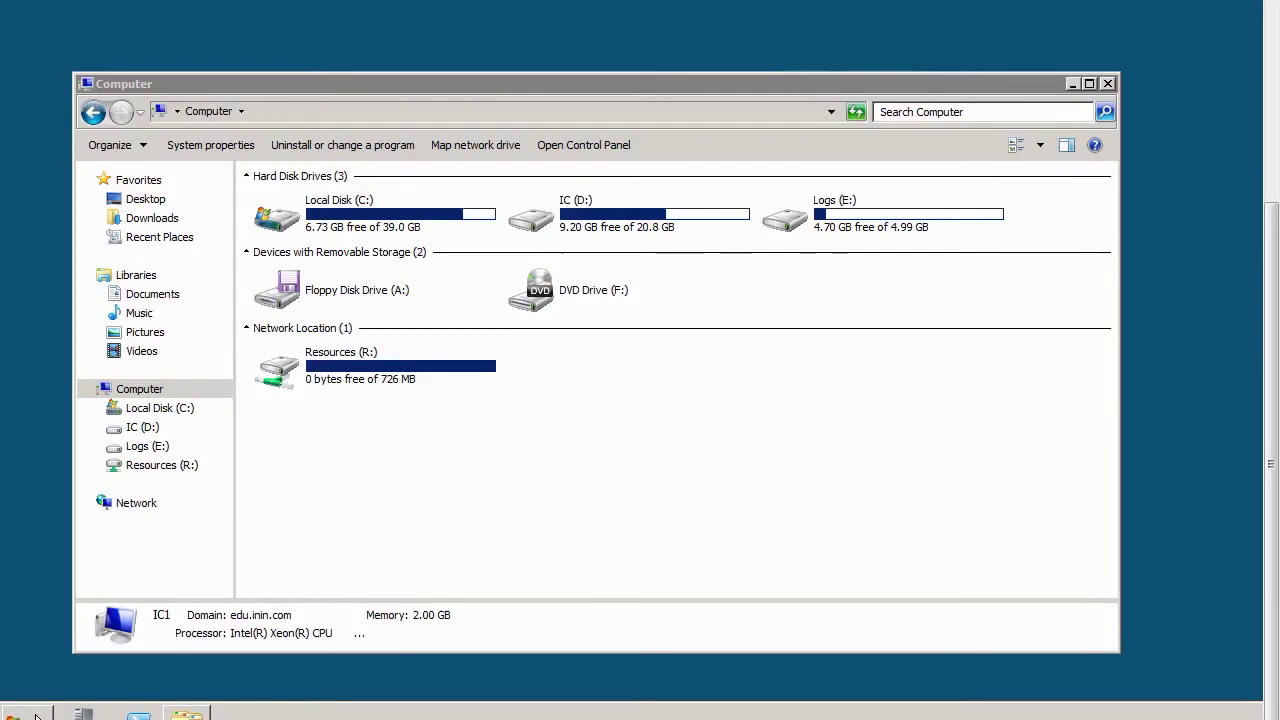
left_click(25, 712)
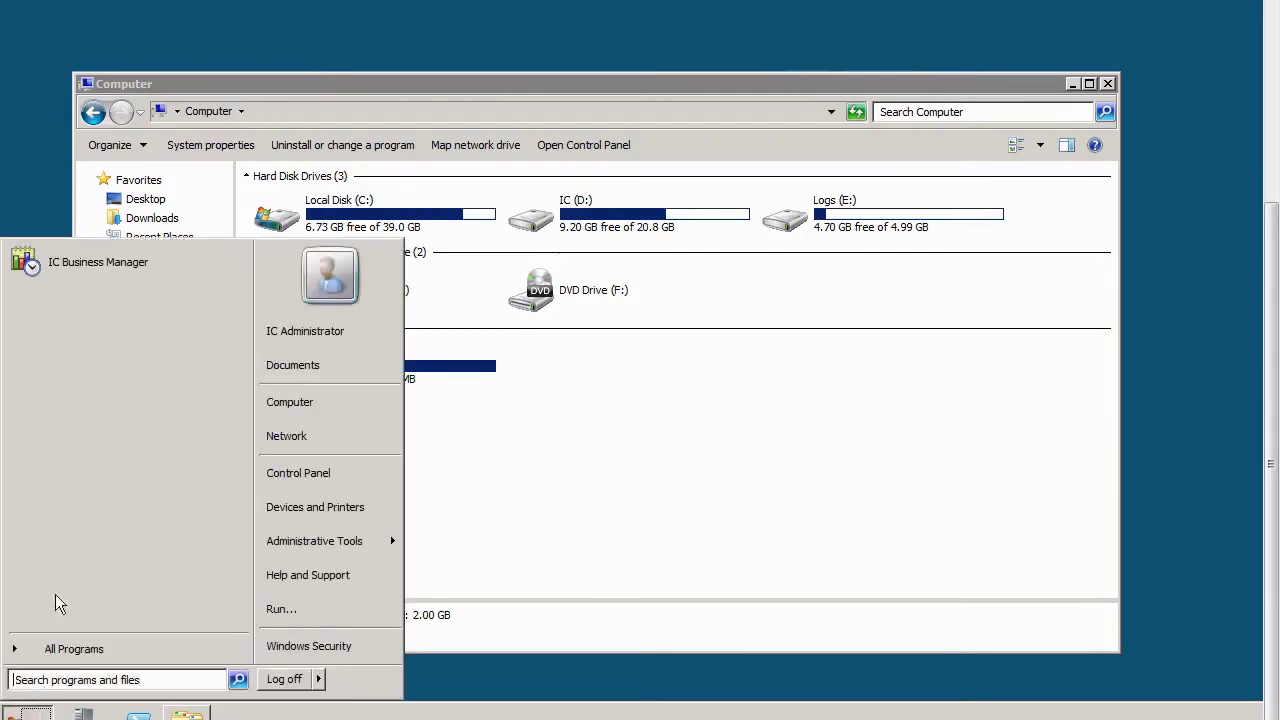
left_click(85, 270)
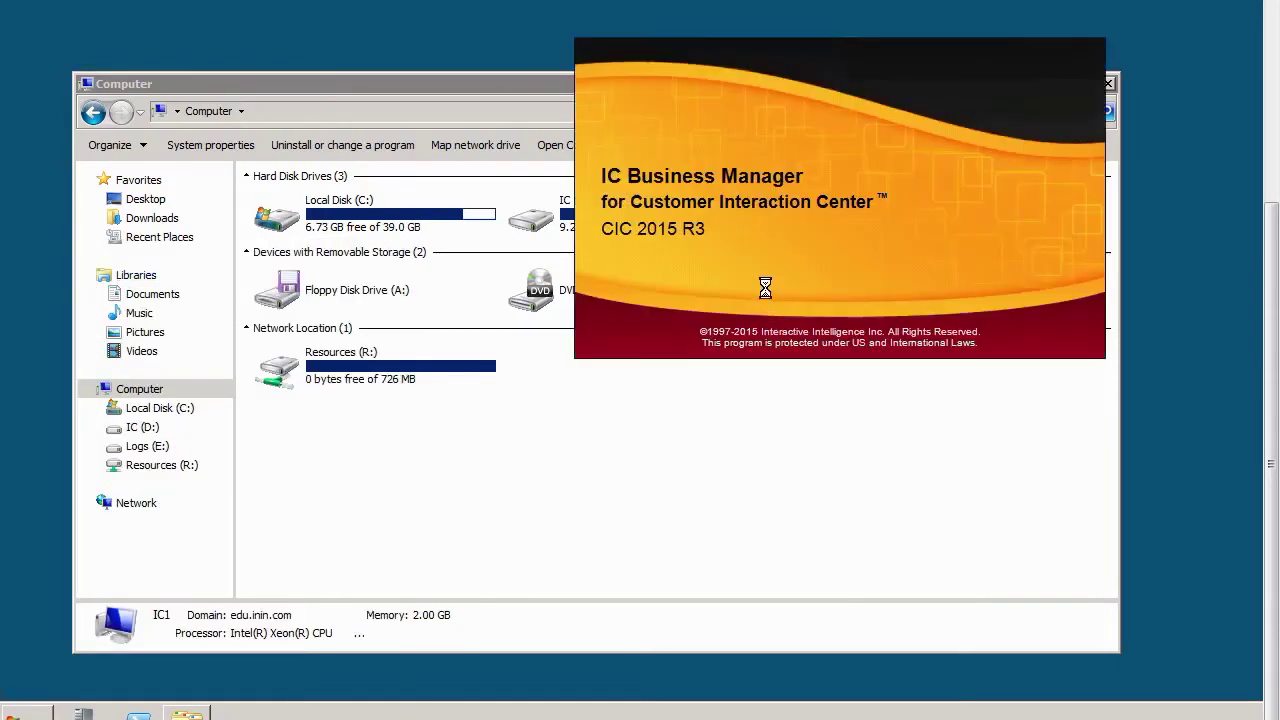
left_click(834, 250)
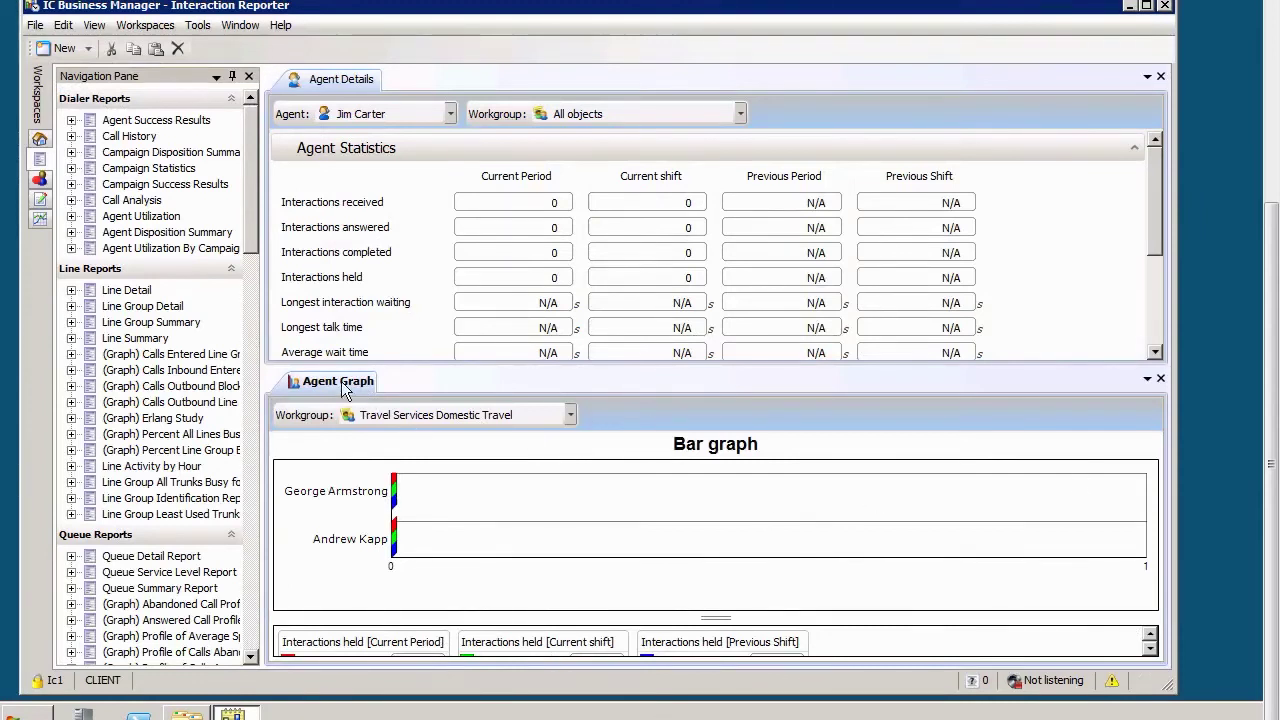
- Add the Interaction Supervisor License statistics view to the workspace and minimize the window
left_click(88, 48)
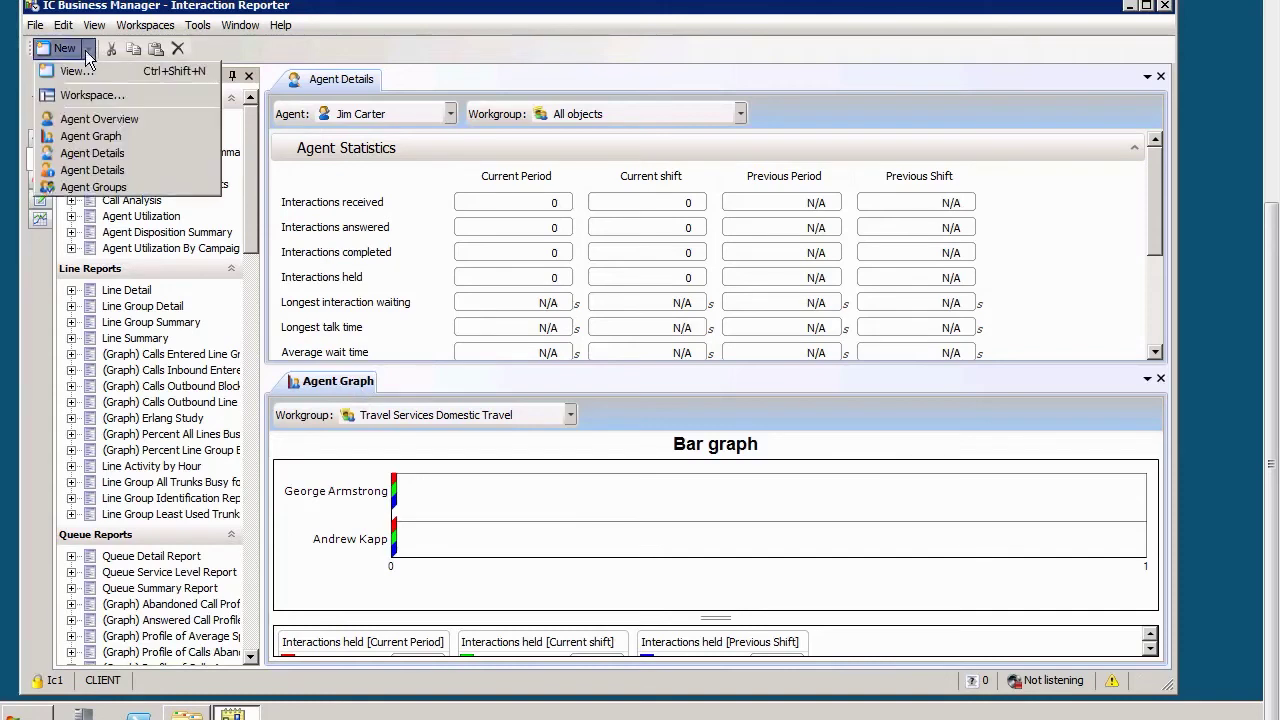
left_click(98, 76)
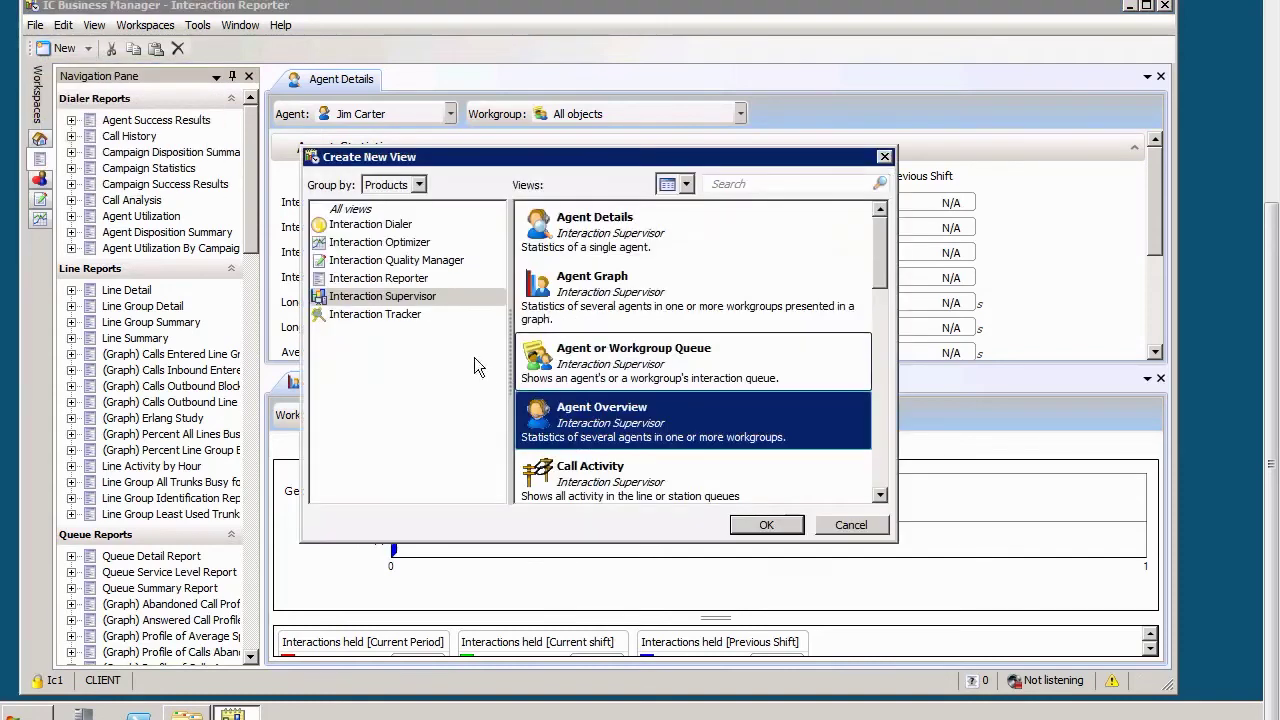
scroll(655, 450, "down", 2)
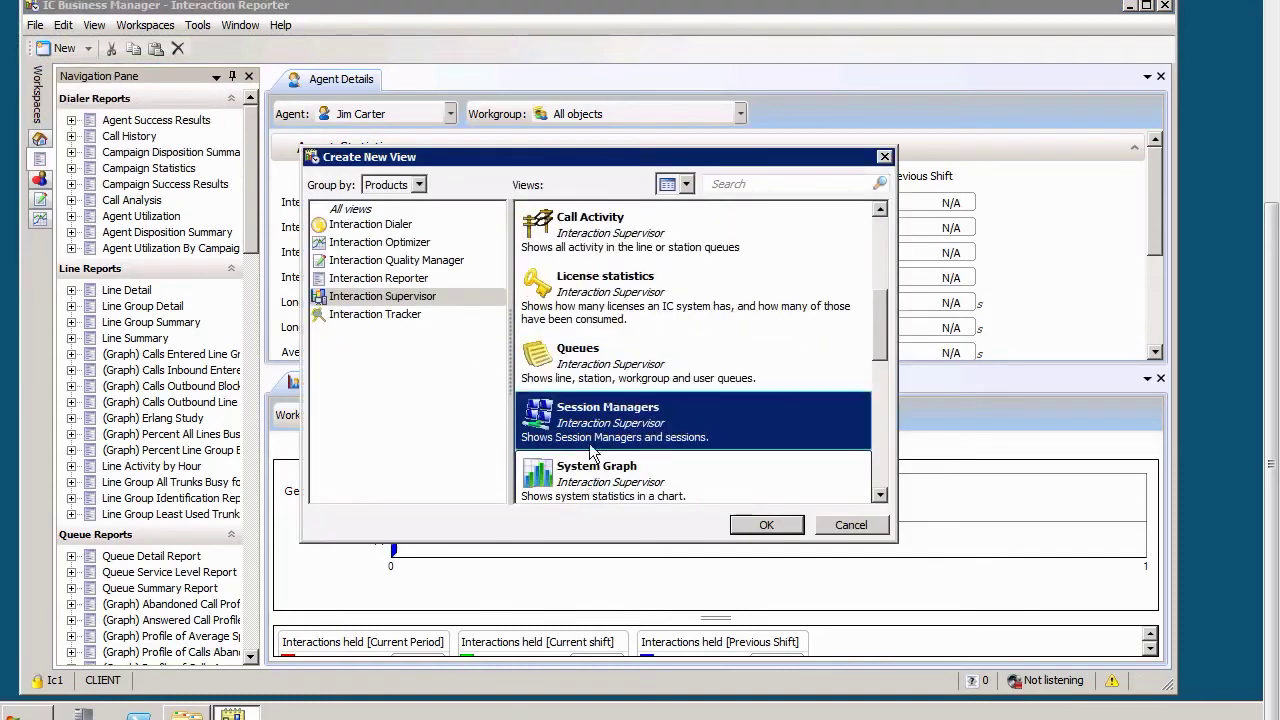
double_click(570, 290)
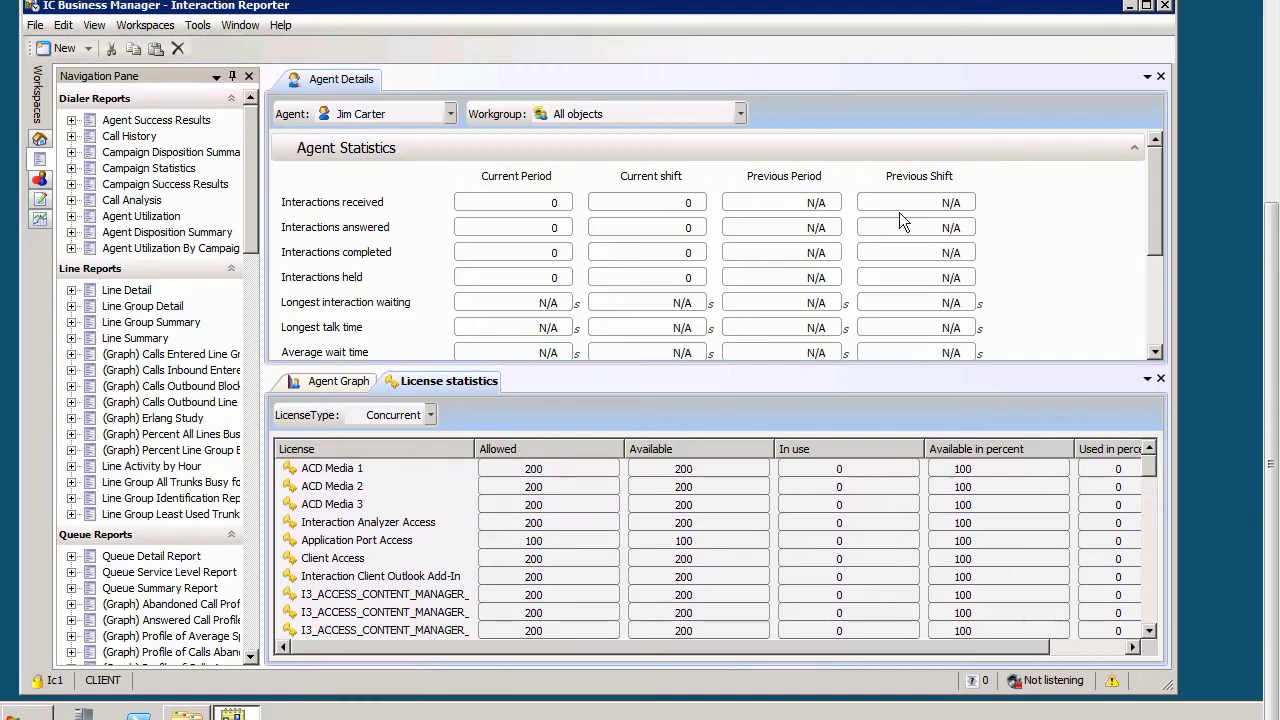
left_click(1128, 7)
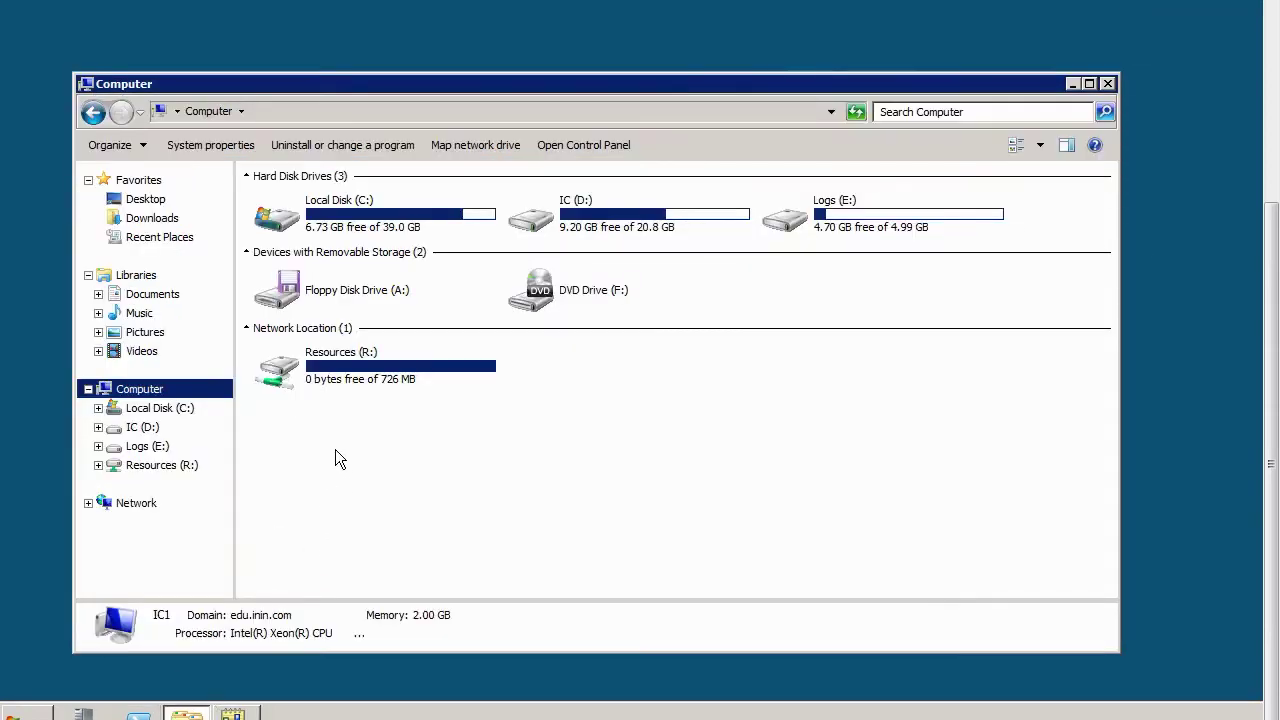
- Browse to the D:\I3\IC\ClientSettings folder and show its full path
left_click(143, 428)
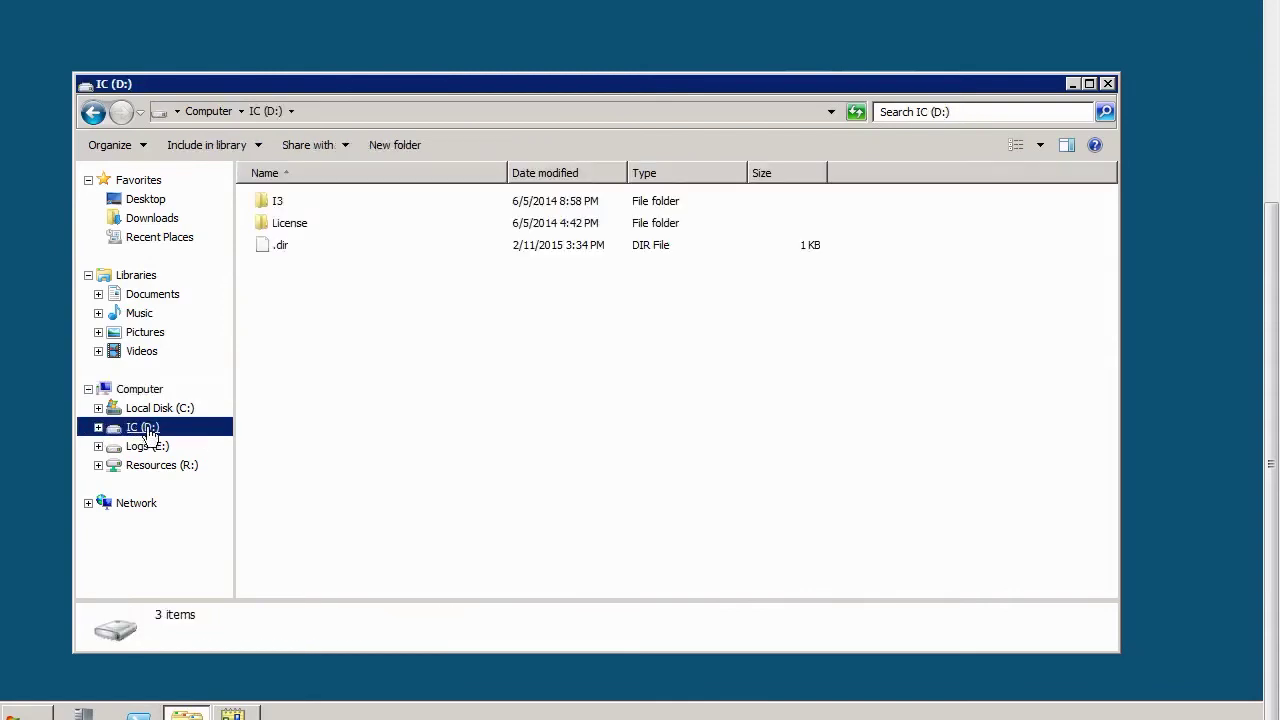
left_click(97, 427)
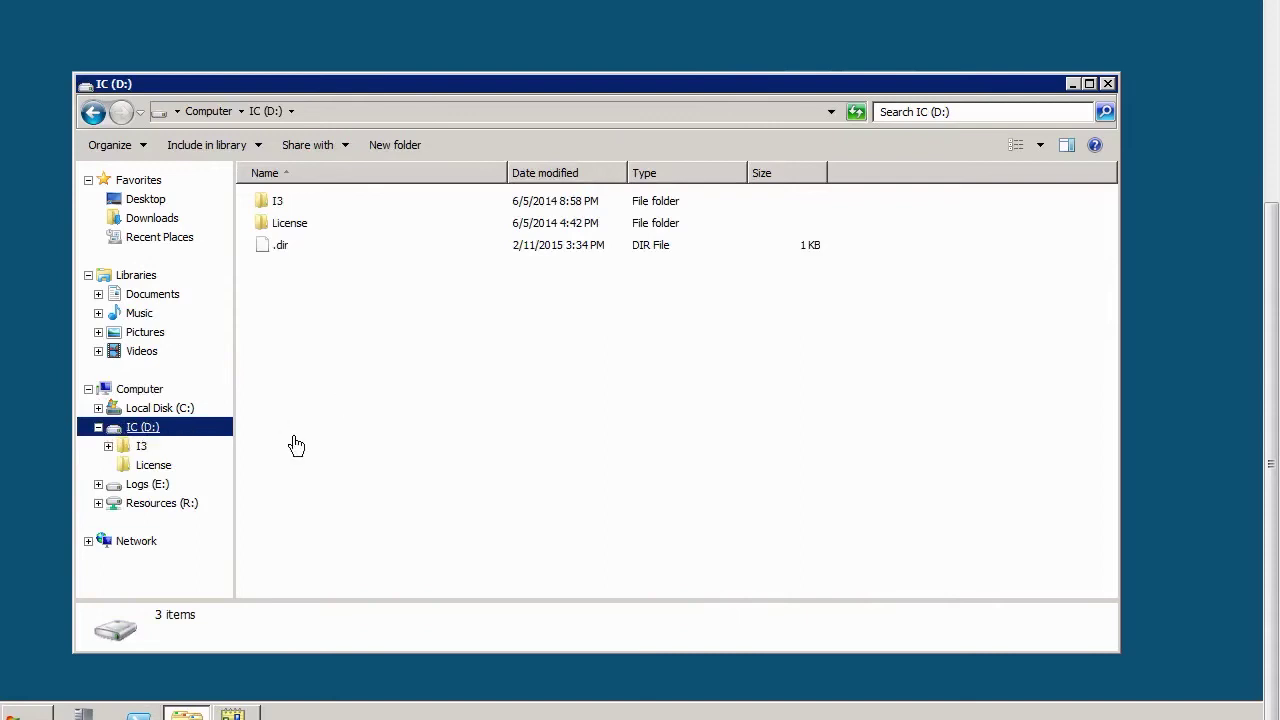
double_click(277, 200)
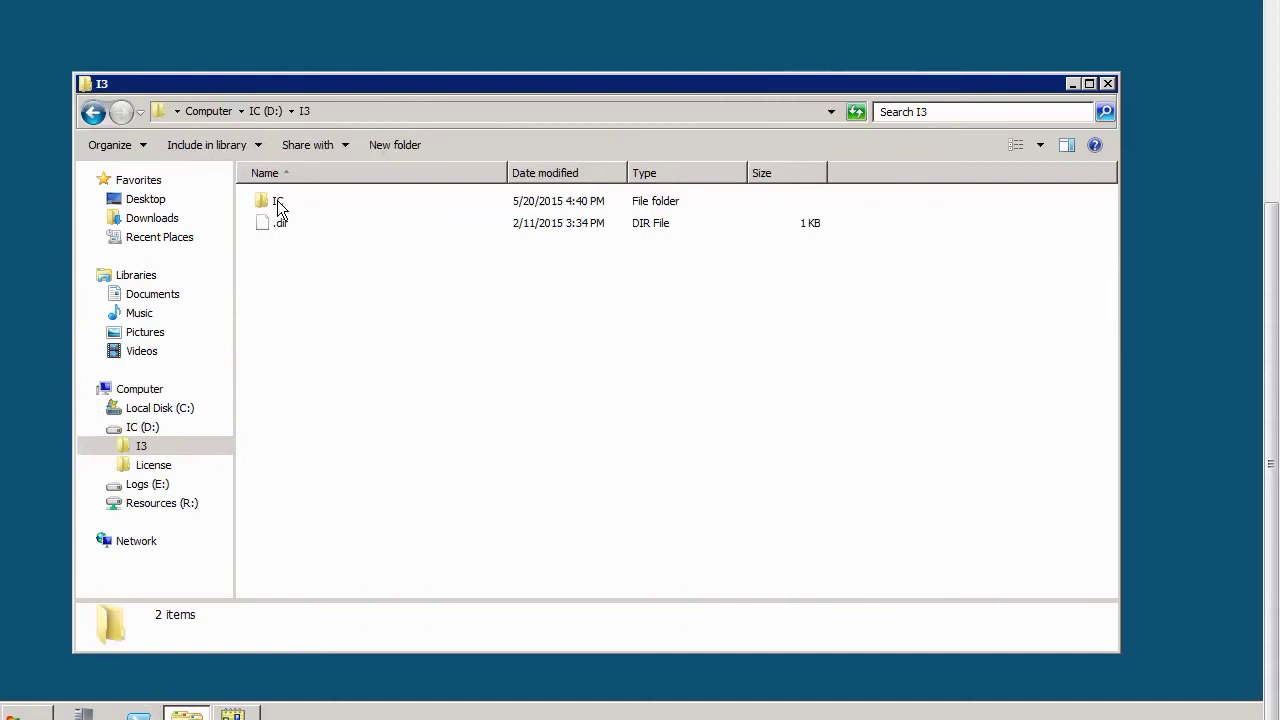
double_click(278, 200)
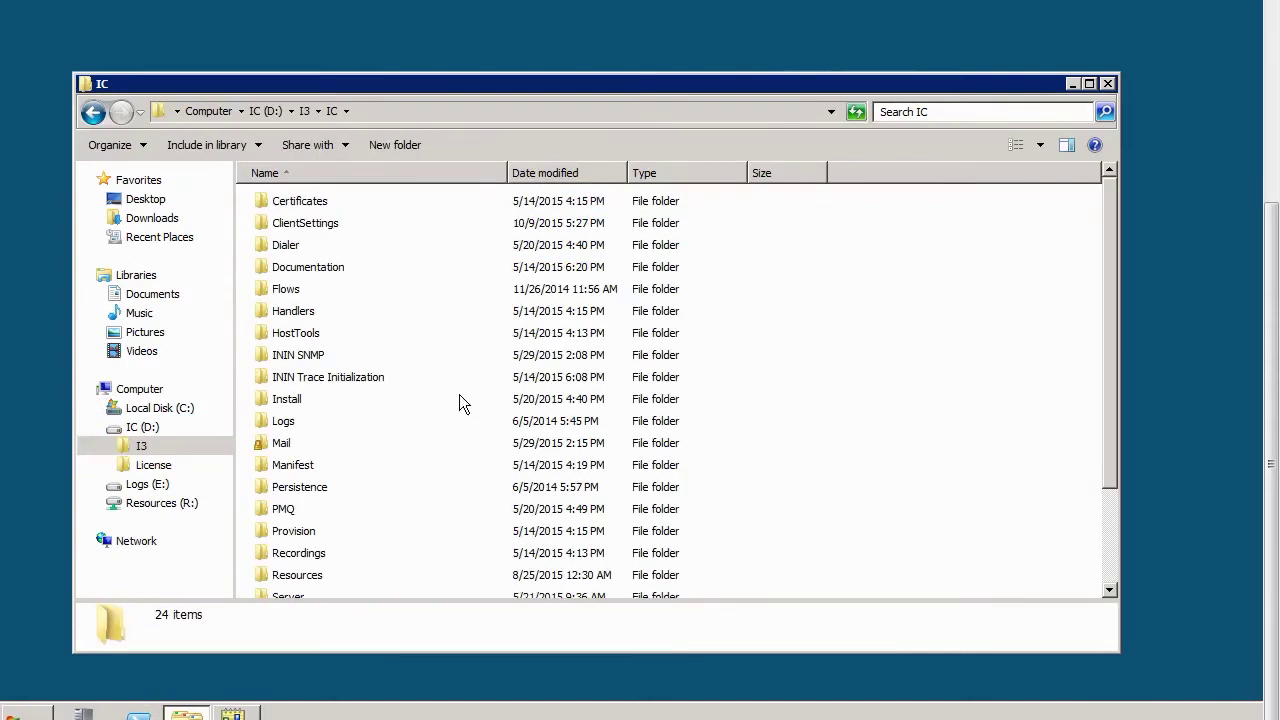
left_click(370, 443)
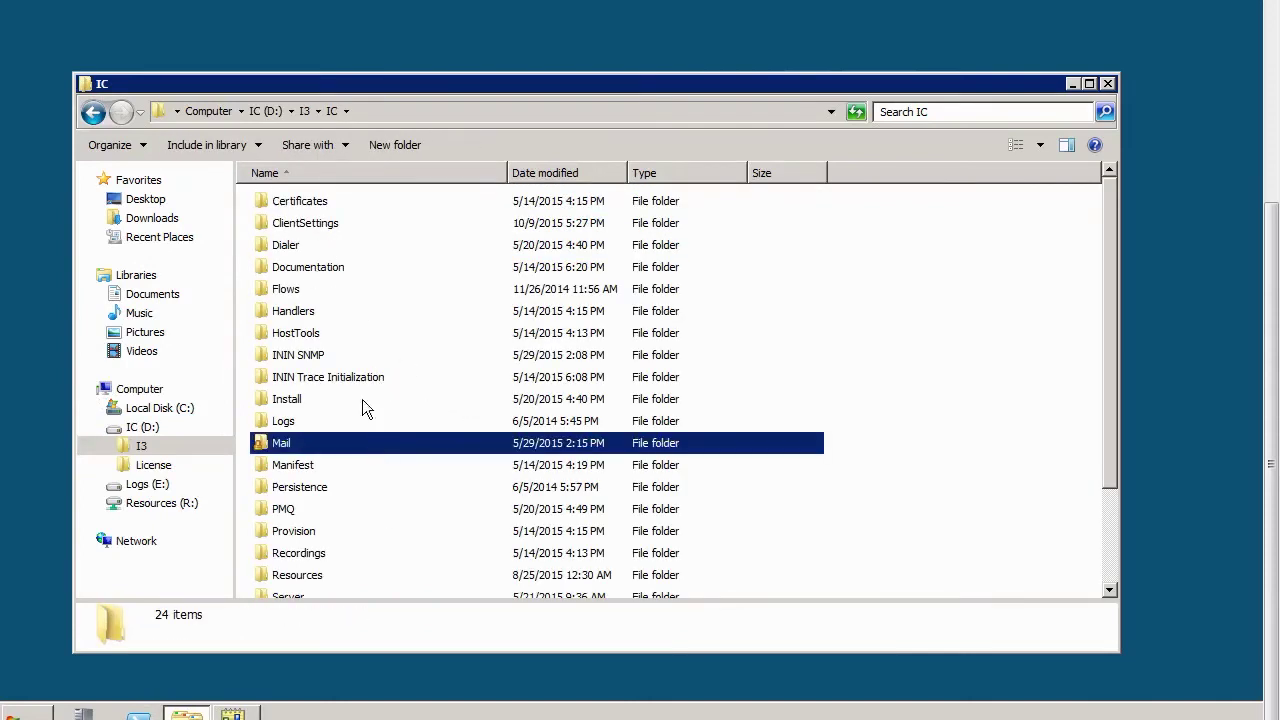
left_click(310, 224)
double_click(310, 222)
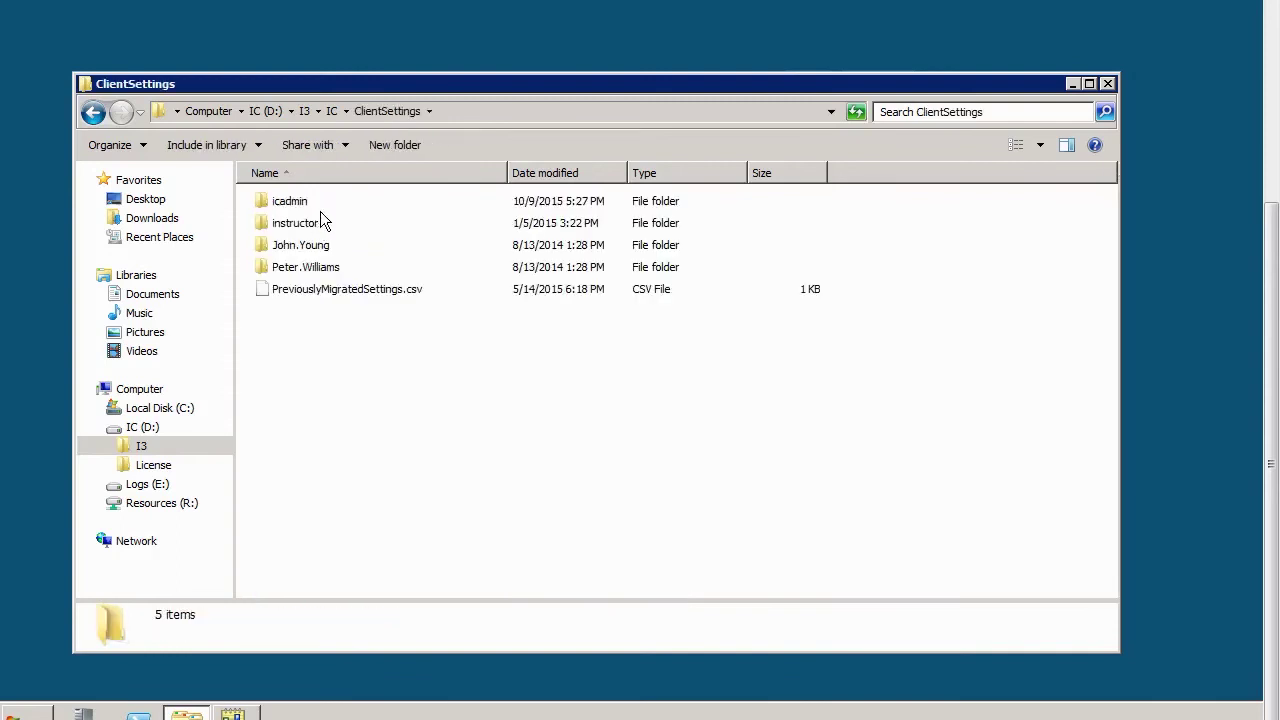
left_click(508, 107)
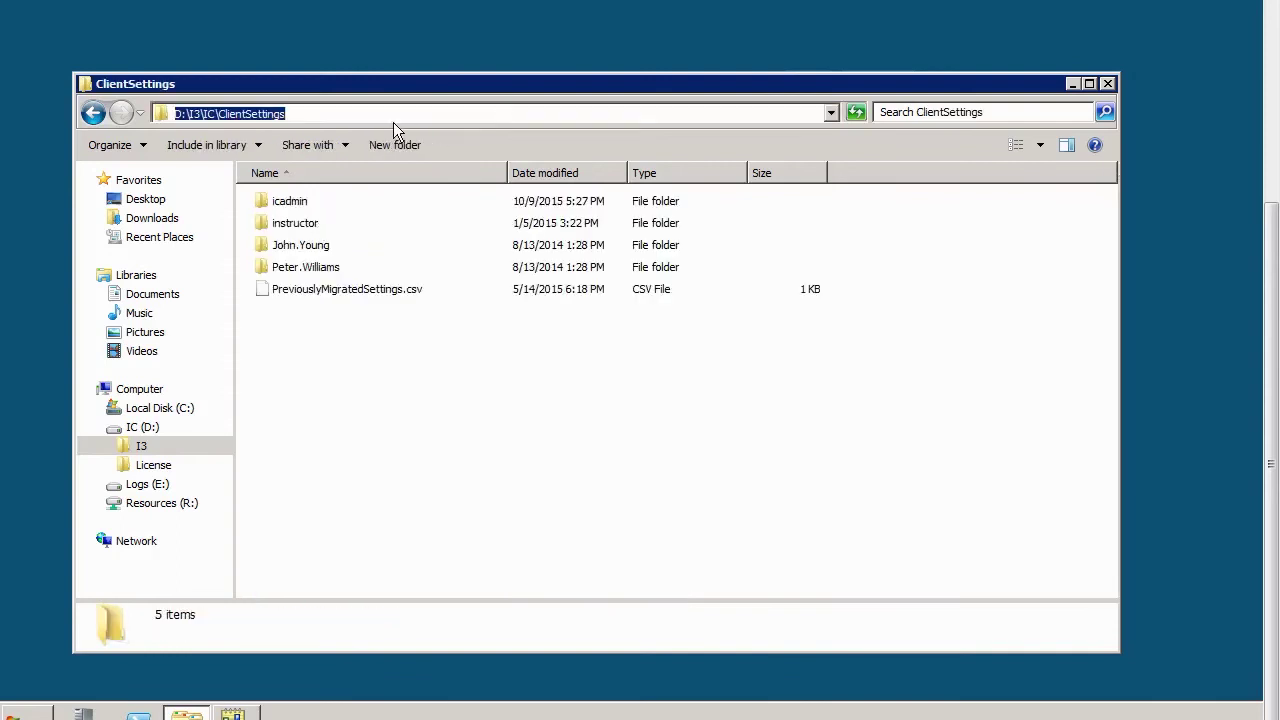
left_click(429, 361)
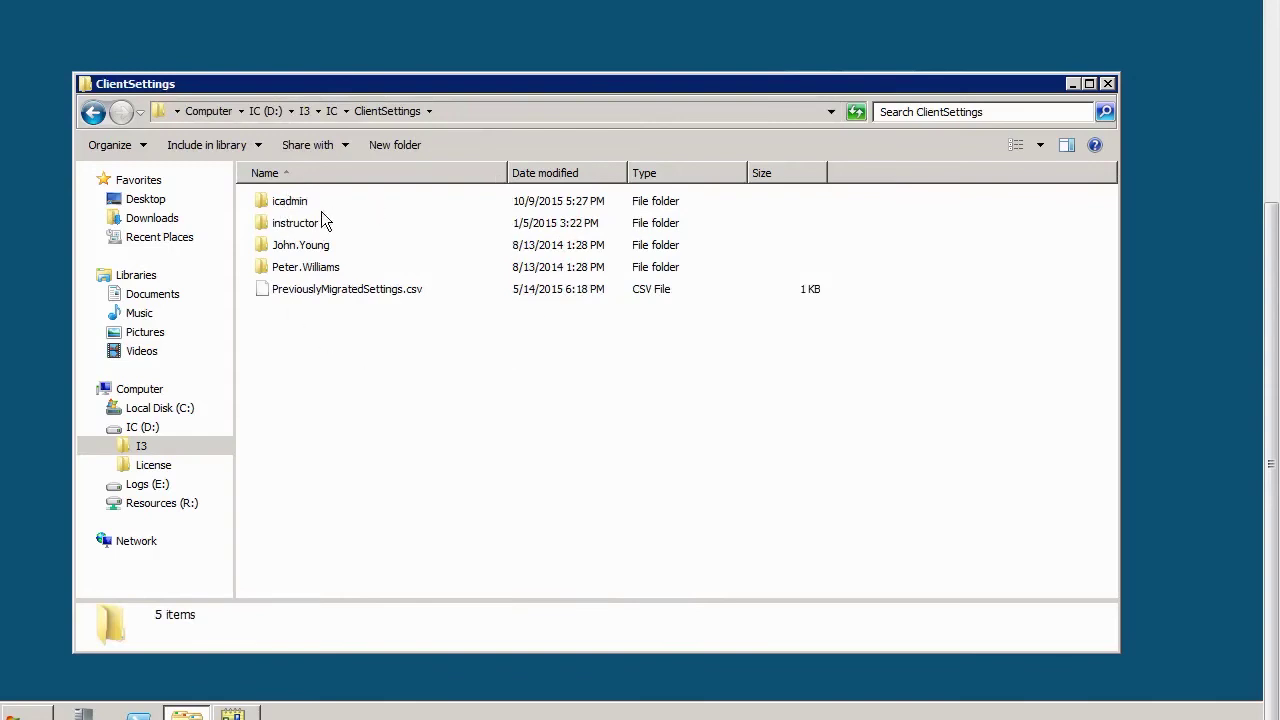
- Open the icadmin user's PersonalStorage\ApplicationSettings folder inside ClientSettings
left_click(288, 203)
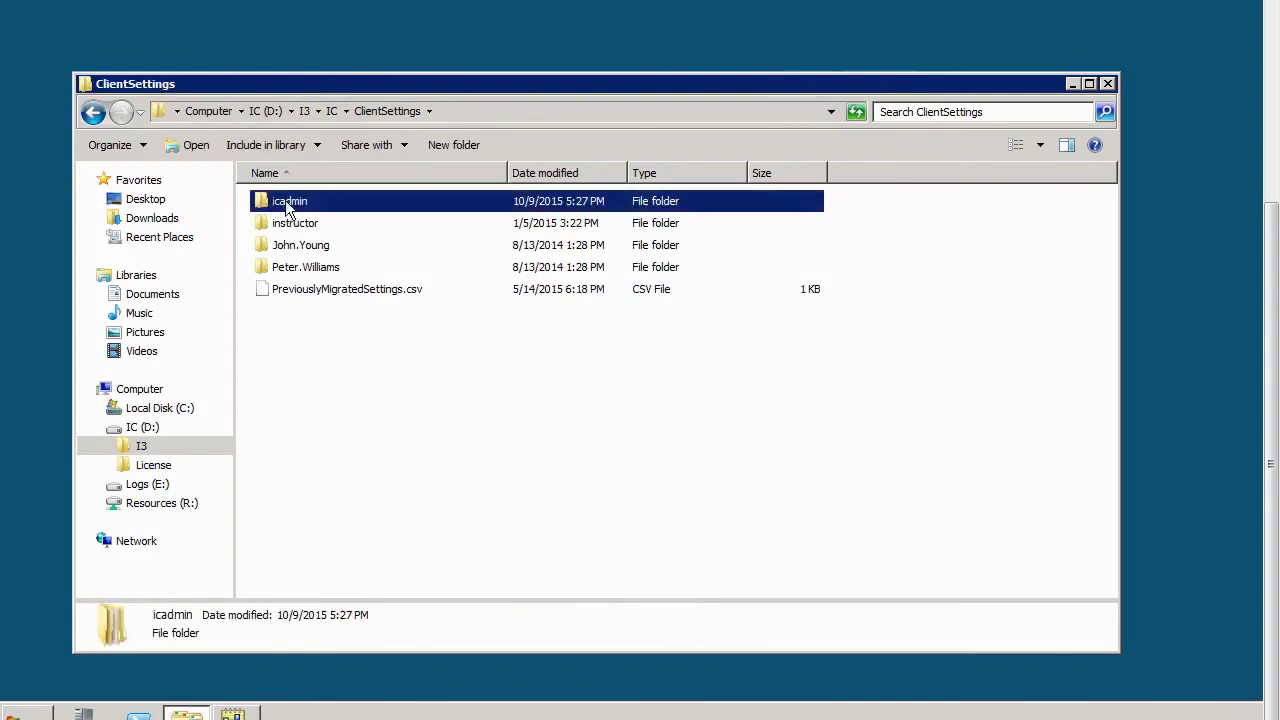
double_click(287, 203)
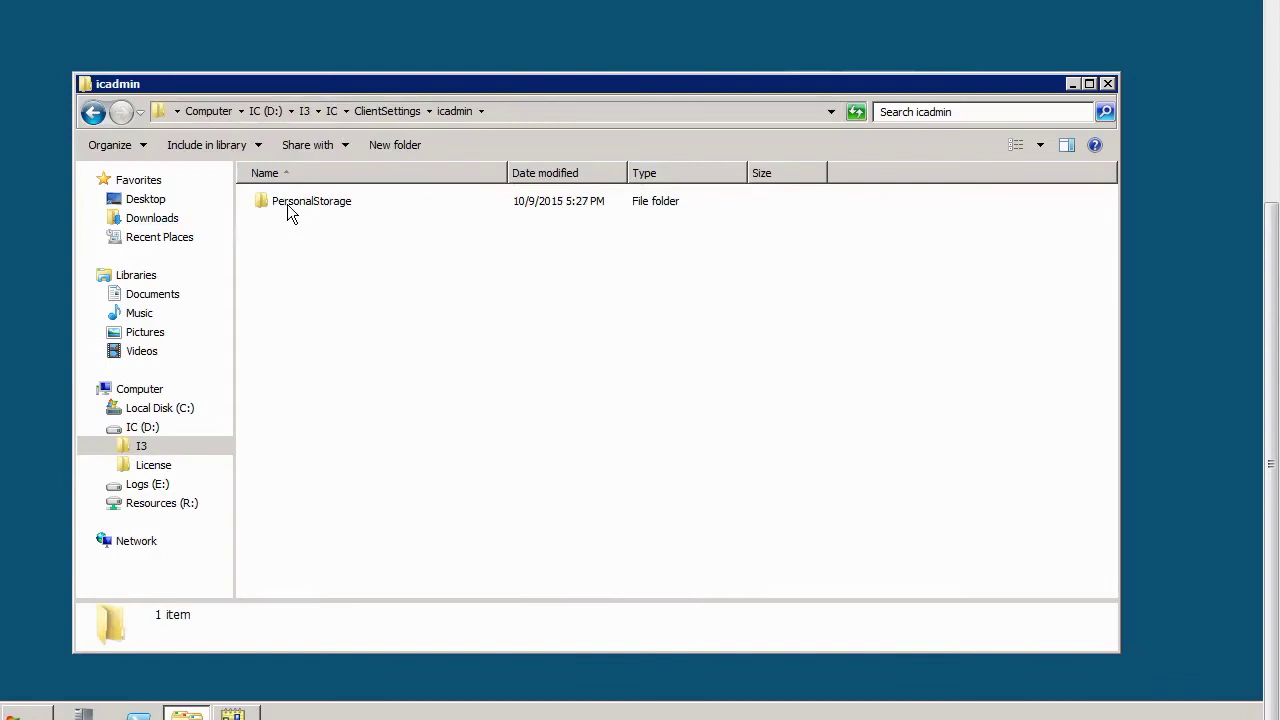
double_click(289, 203)
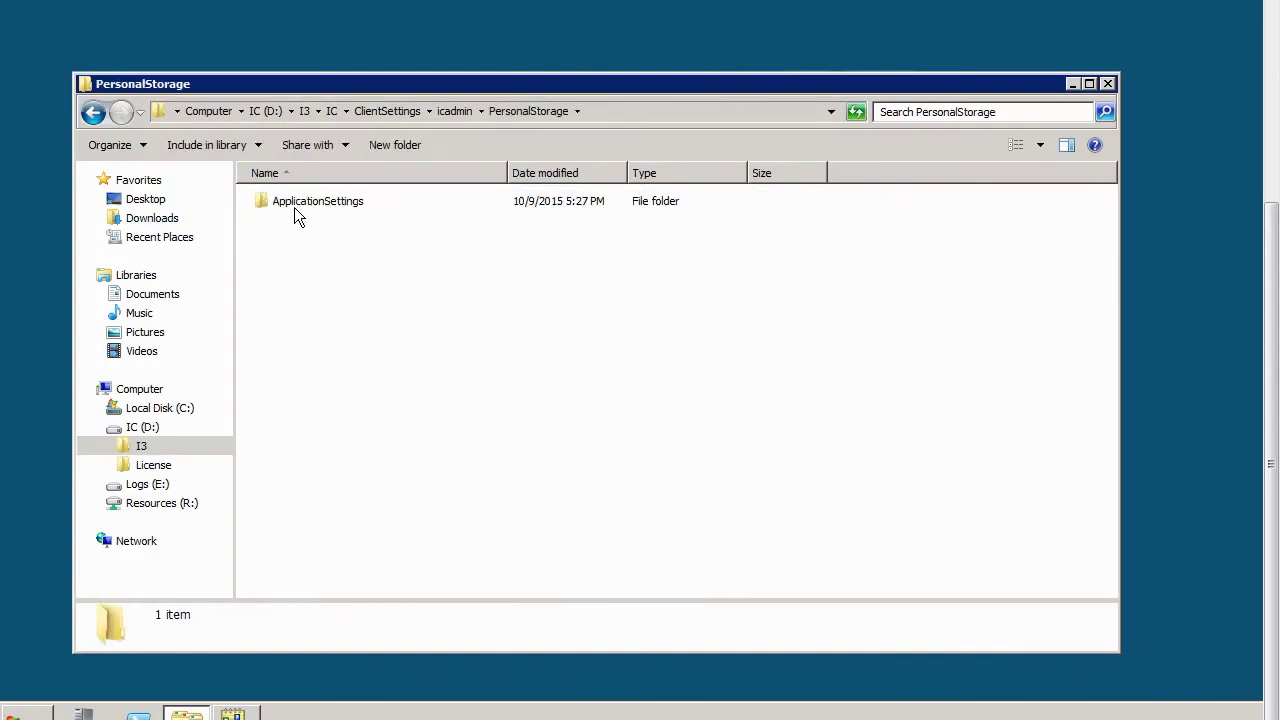
double_click(297, 208)
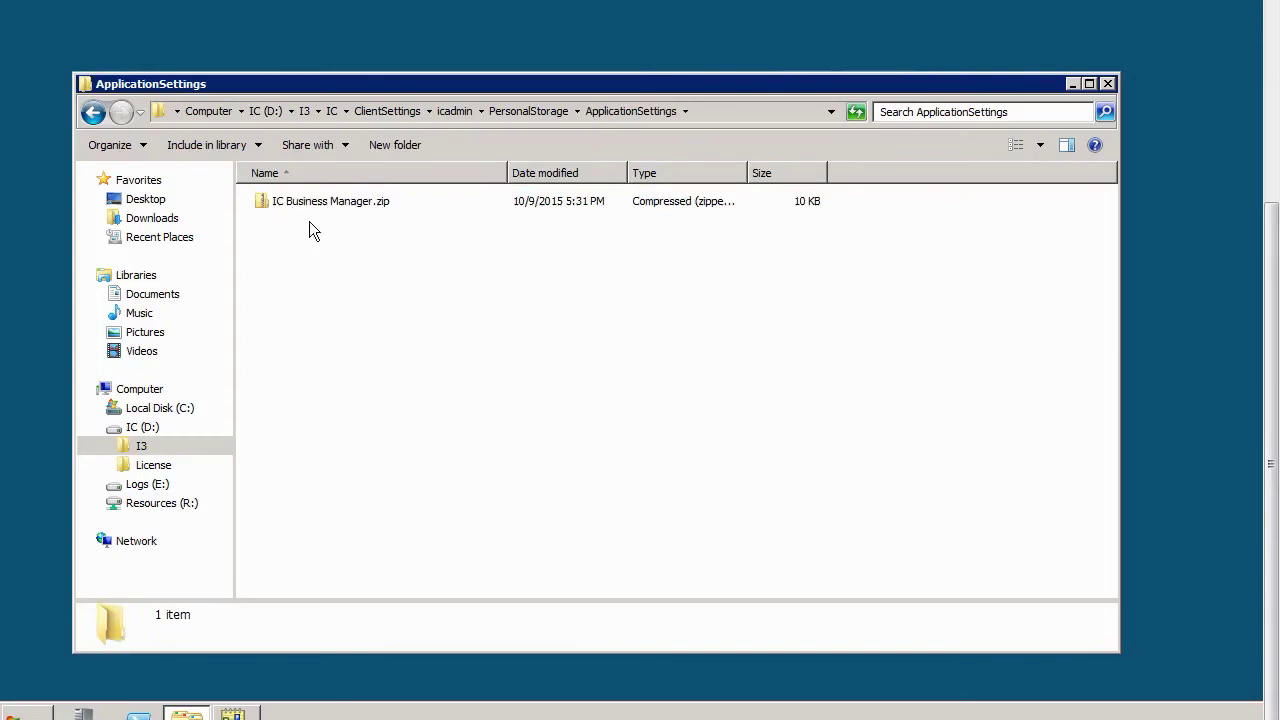
- Delete IC Business Manager.zip from the ApplicationSettings folder while IC Business Manager is still running
left_click(321, 205)
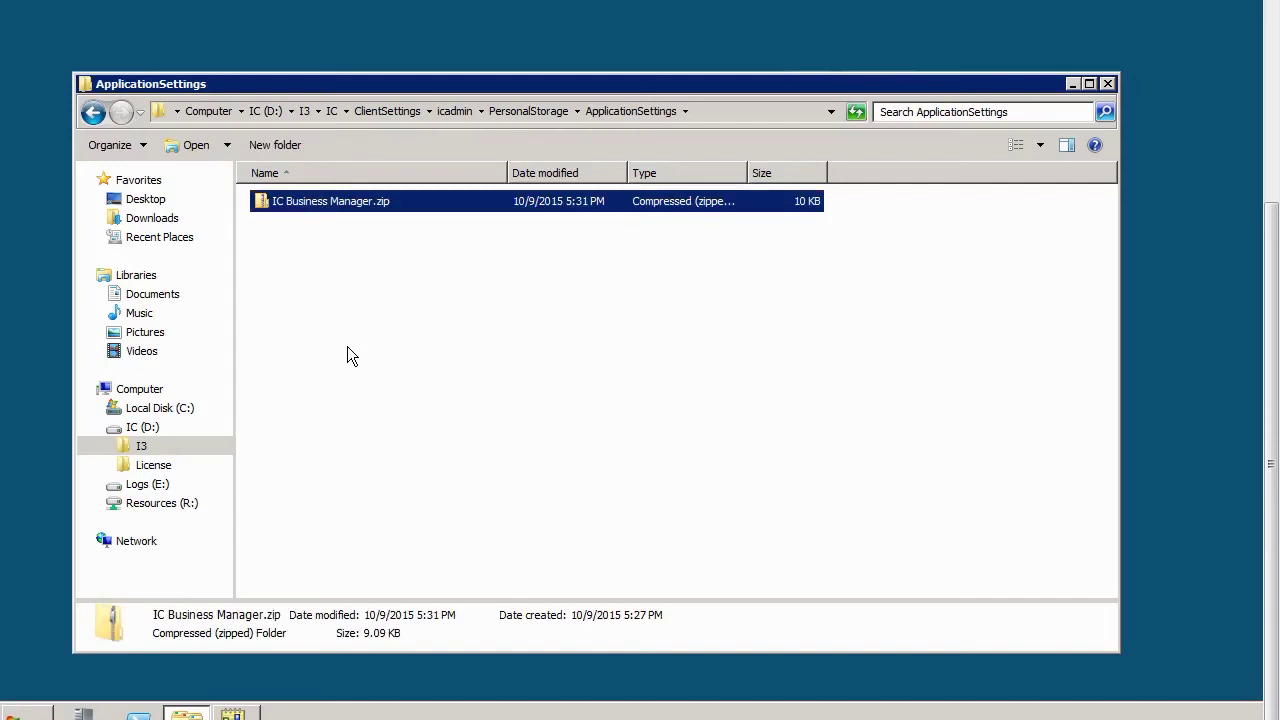
key("Delete")
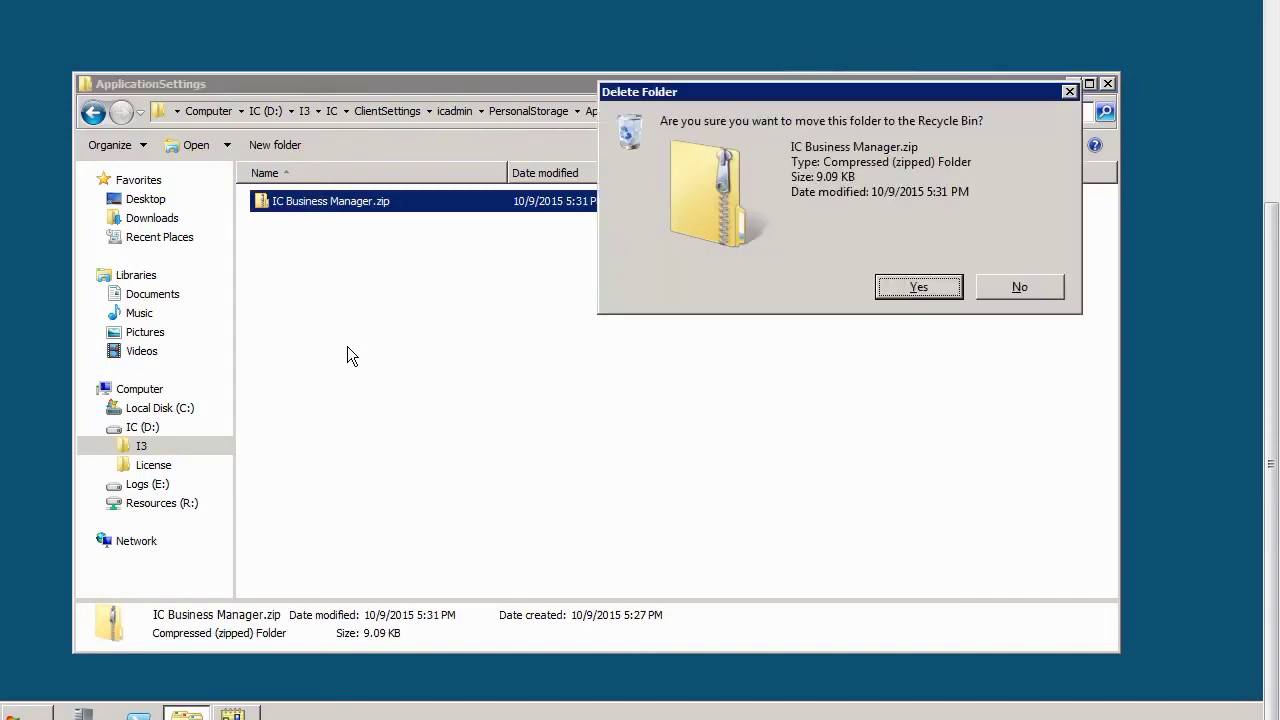
key("Return")
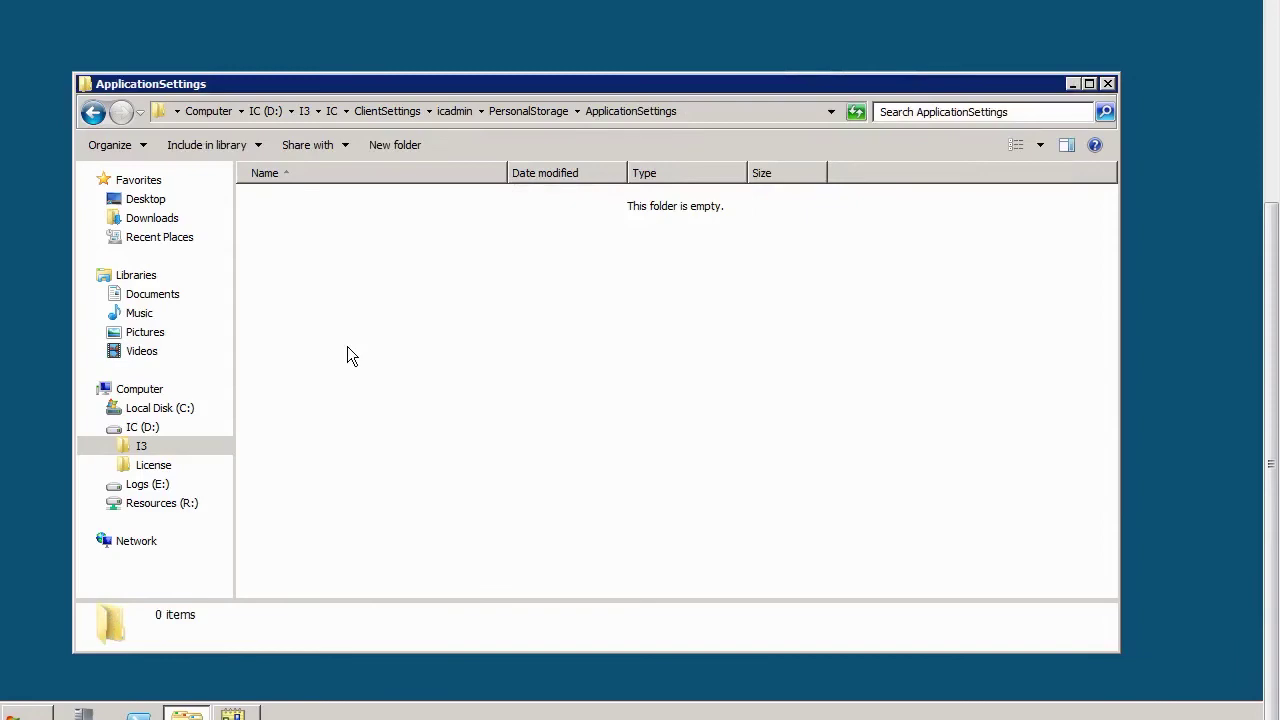
- Exit IC Business Manager and delete the regenerated IC Business Manager.zip from the ApplicationSettings folder
left_click(233, 712)
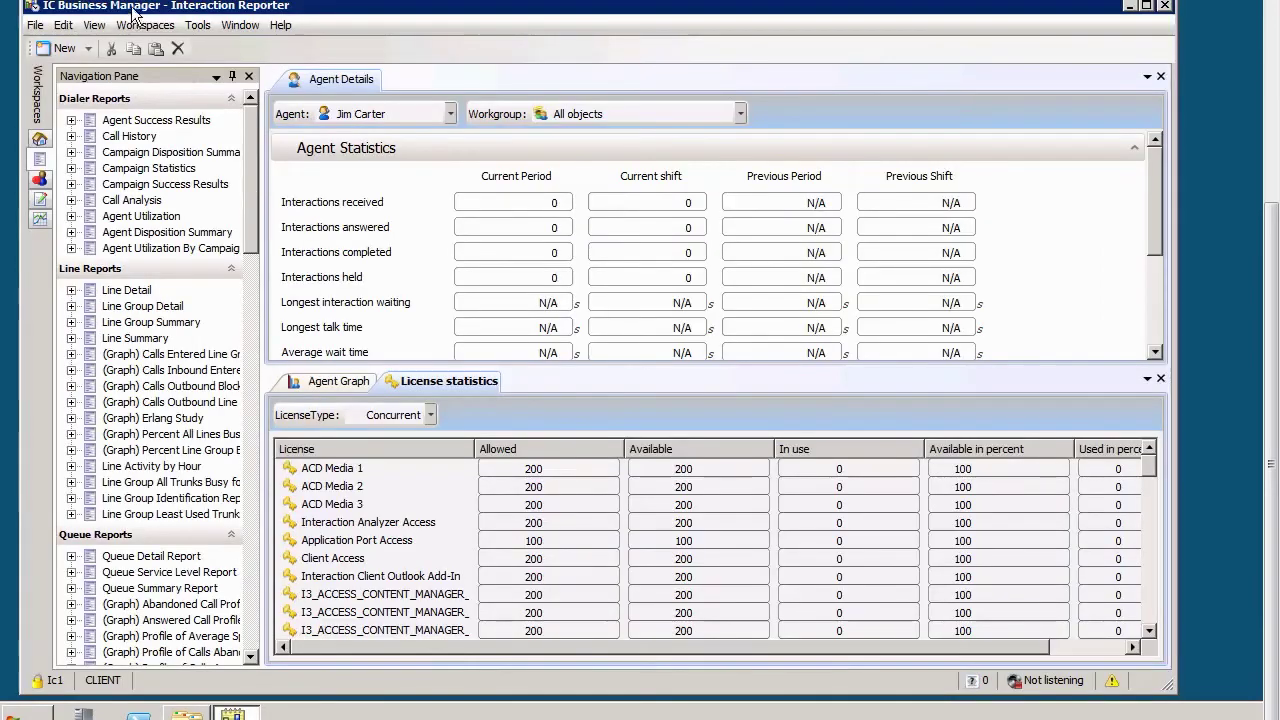
left_click(35, 25)
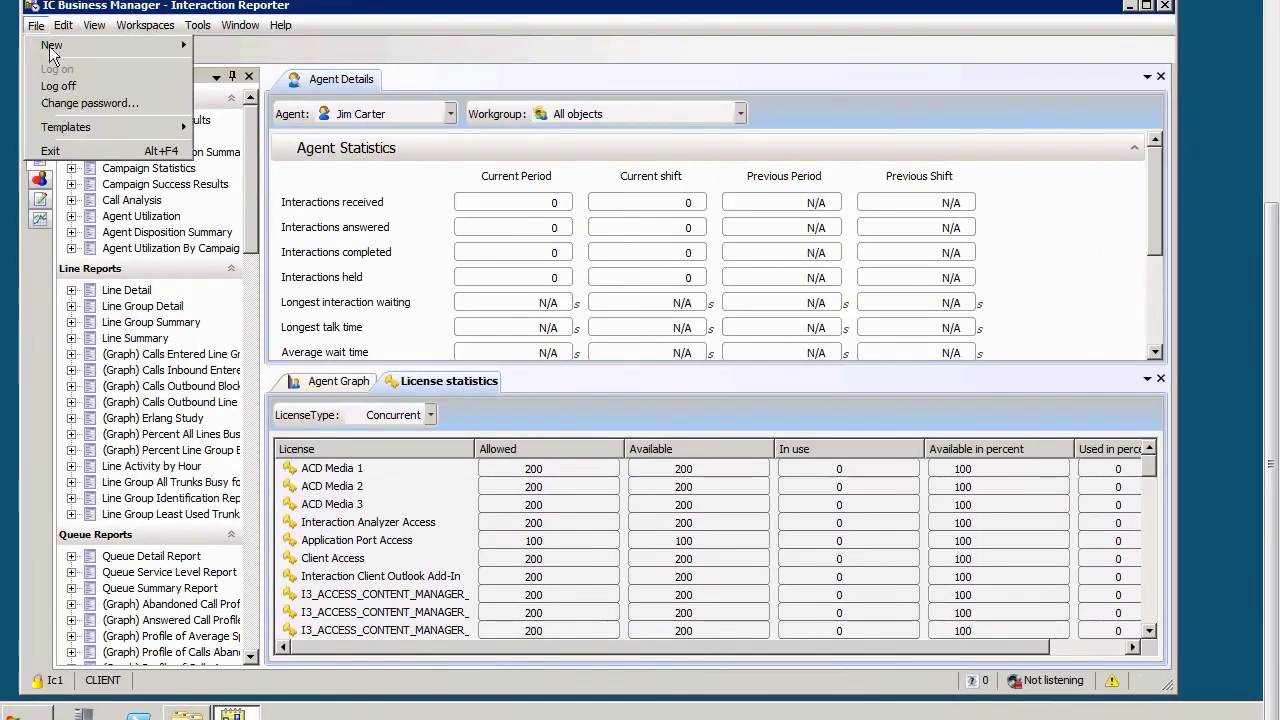
left_click(88, 160)
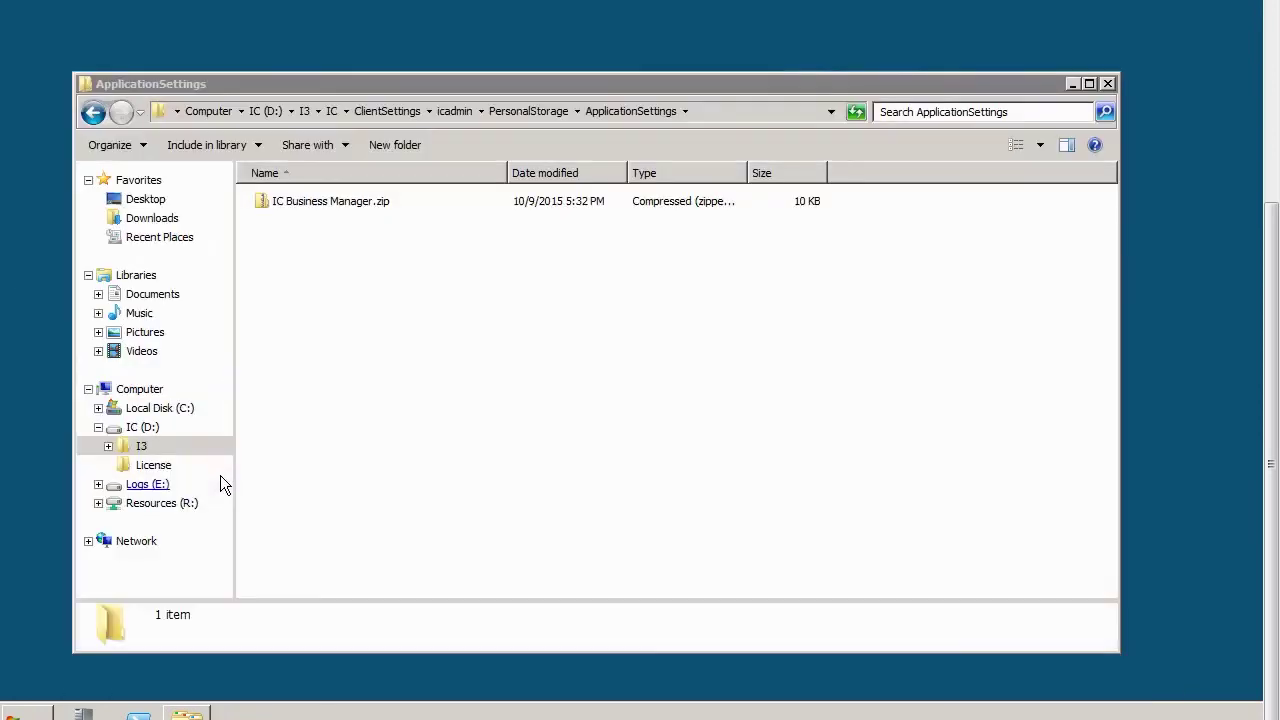
left_click(331, 200)
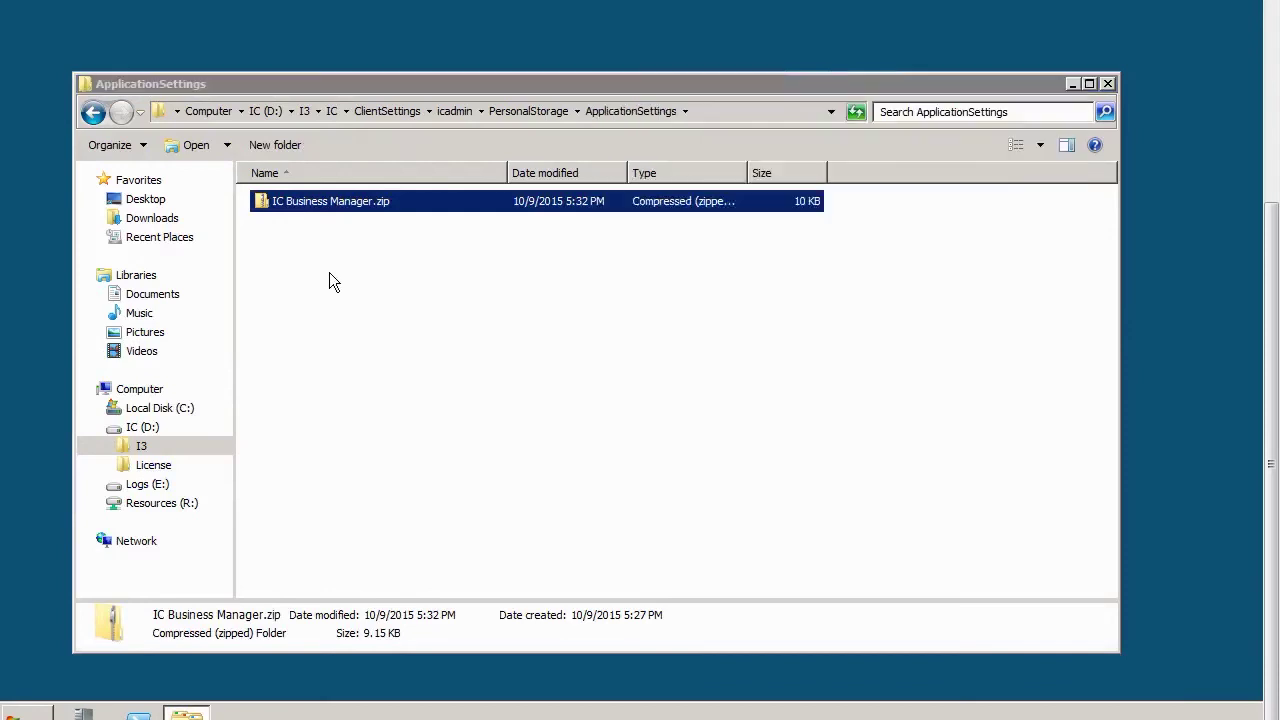
- Restart IC Business Manager, log on to server ic1 with Windows Authentication, and check the workspaces for the reset layout
left_click(32, 713)
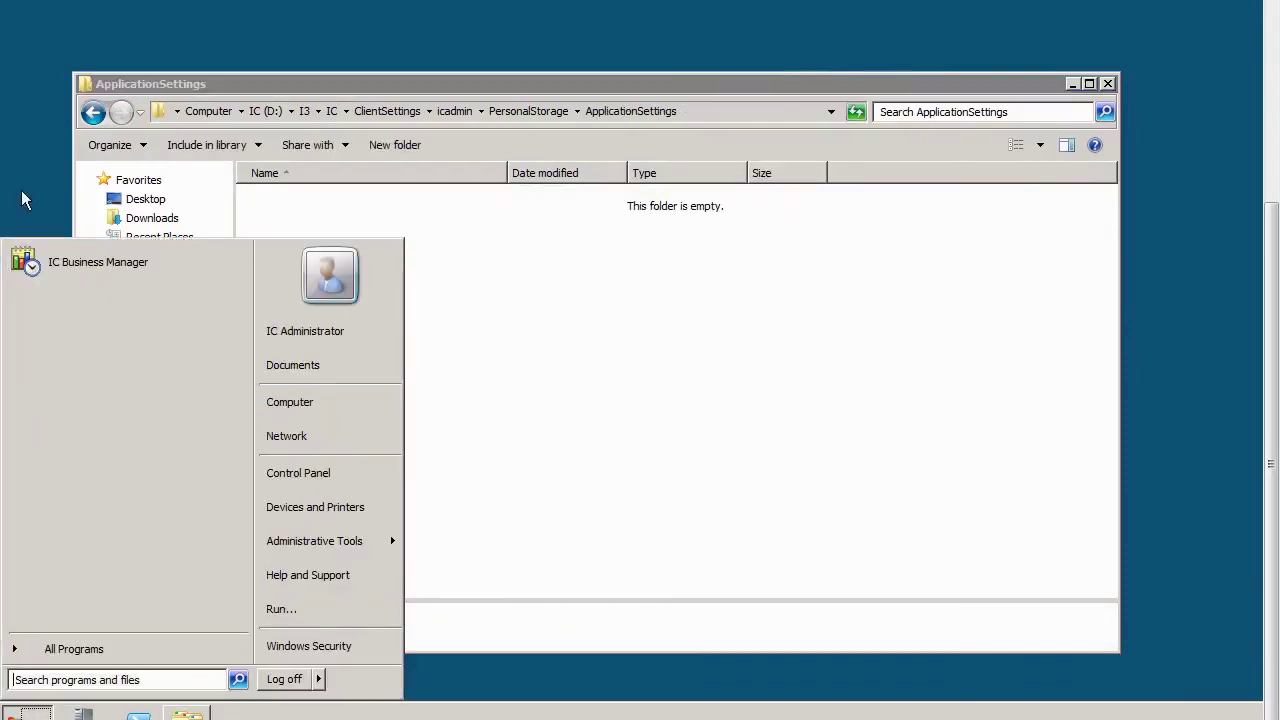
left_click(40, 260)
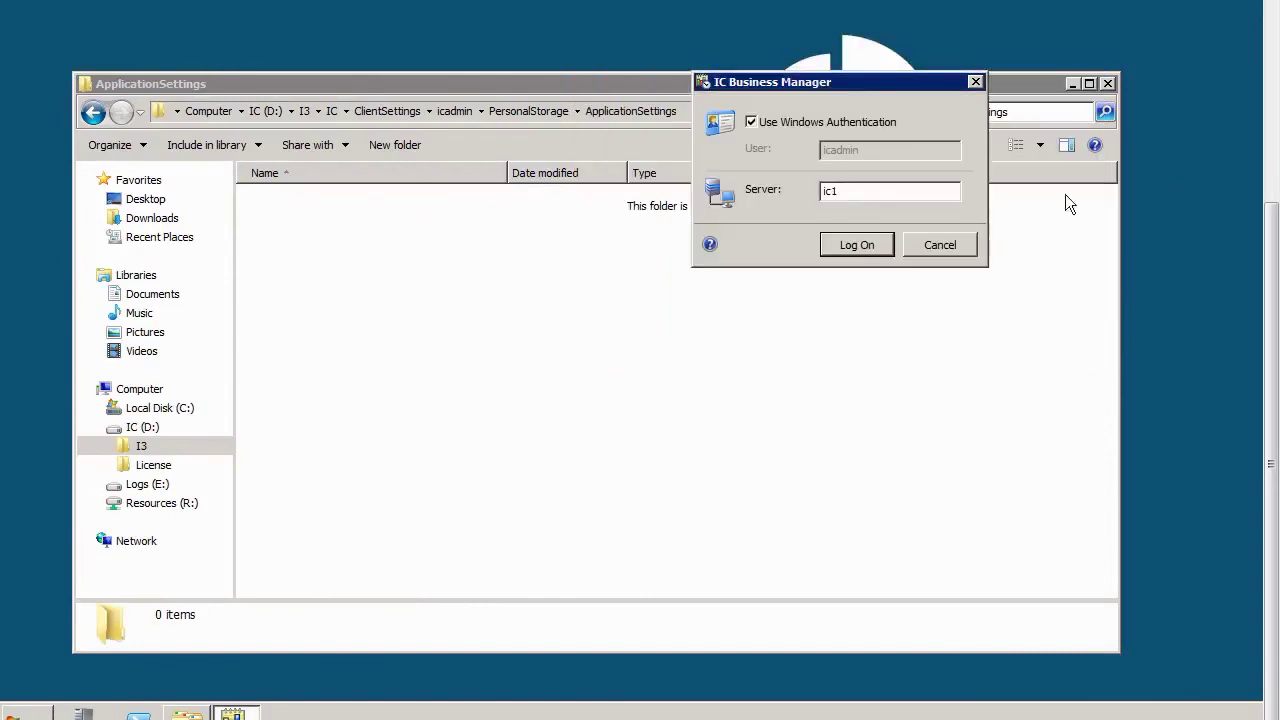
left_click(858, 245)
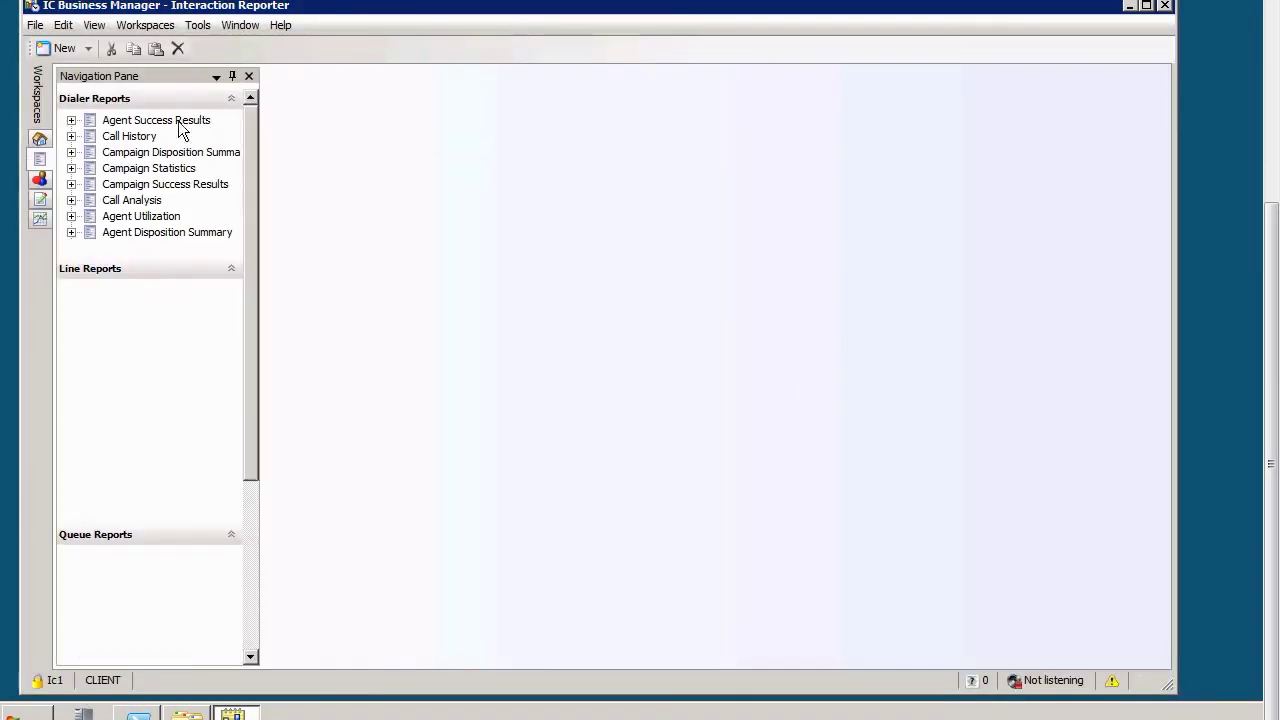
left_click(40, 142)
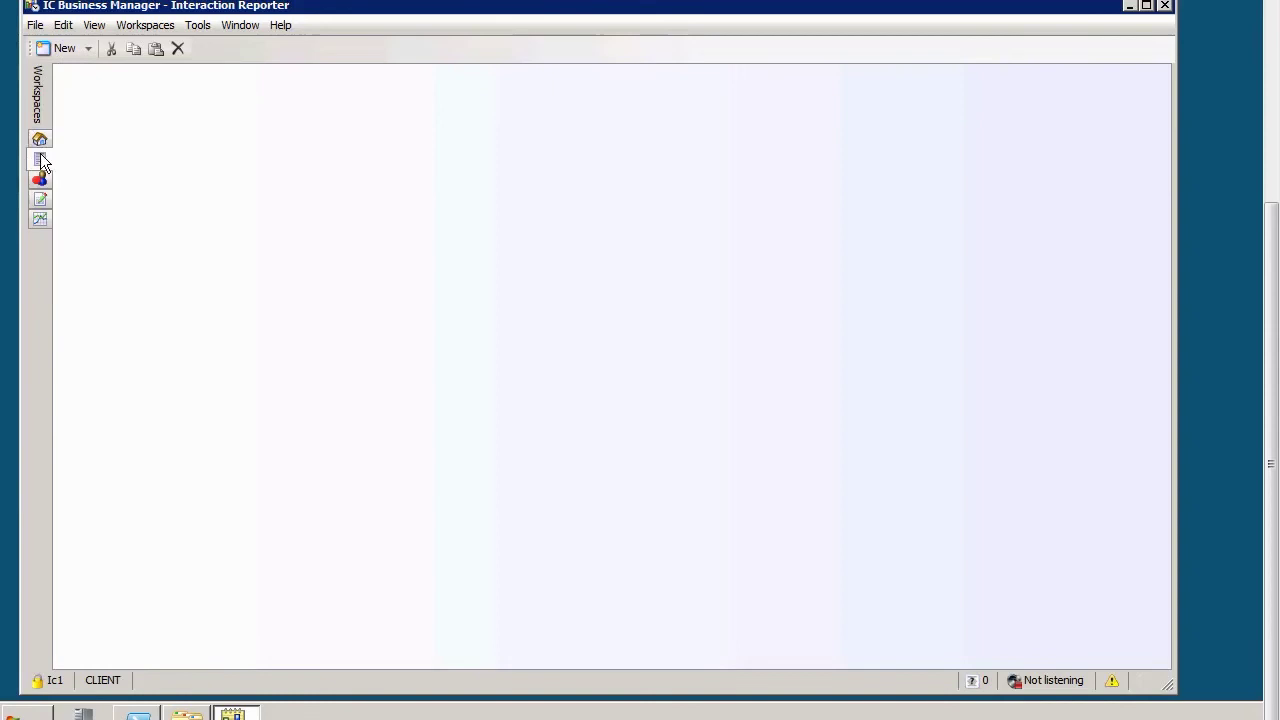